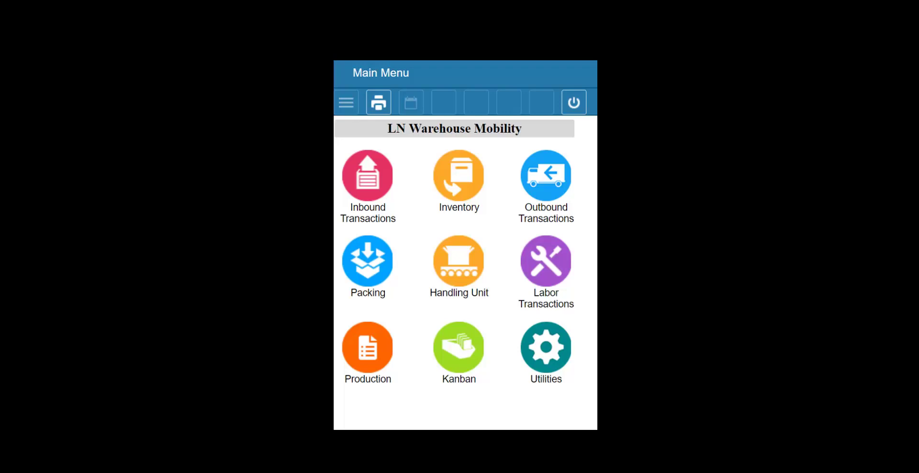
Go to Outbound Transactions, showing Allocate Release for warehouse FT7WM2 with Sales (Manual) order type.
left_click(551, 187)
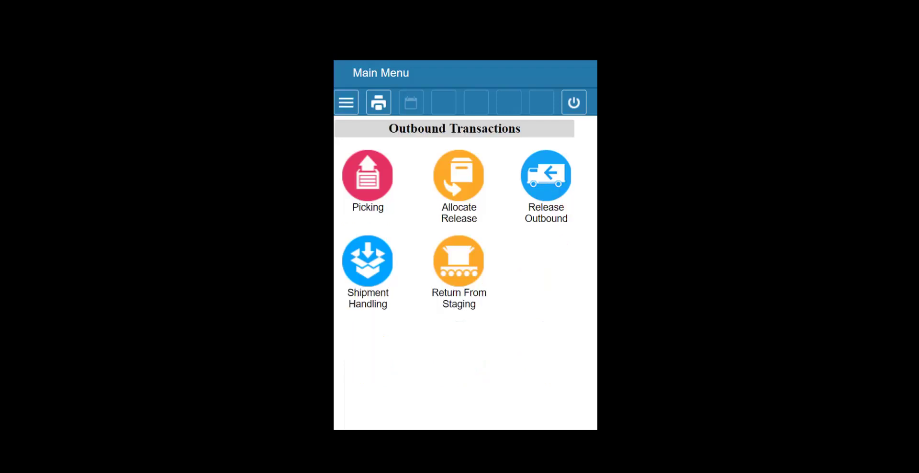
Start Allocate Release with order range 100000993 to 100000993, leaving handling unit blank.
left_click(461, 179)
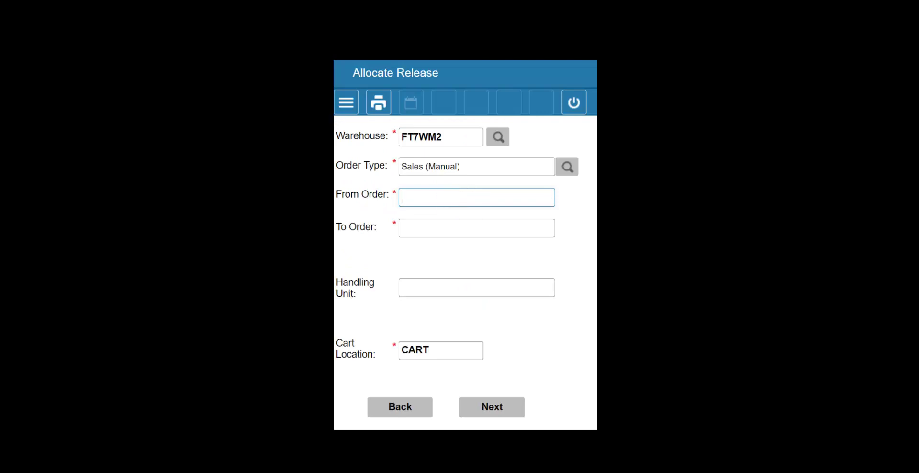
type("100000993")
key("Return")
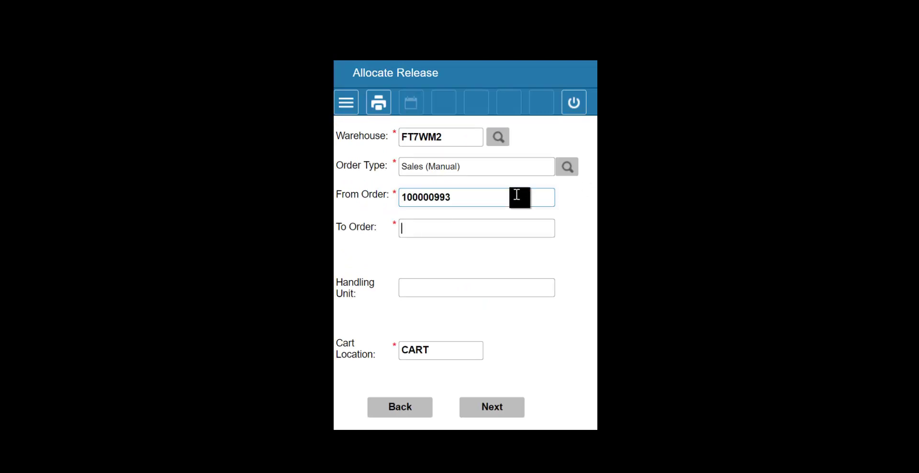
type("100000993")
left_click(479, 287)
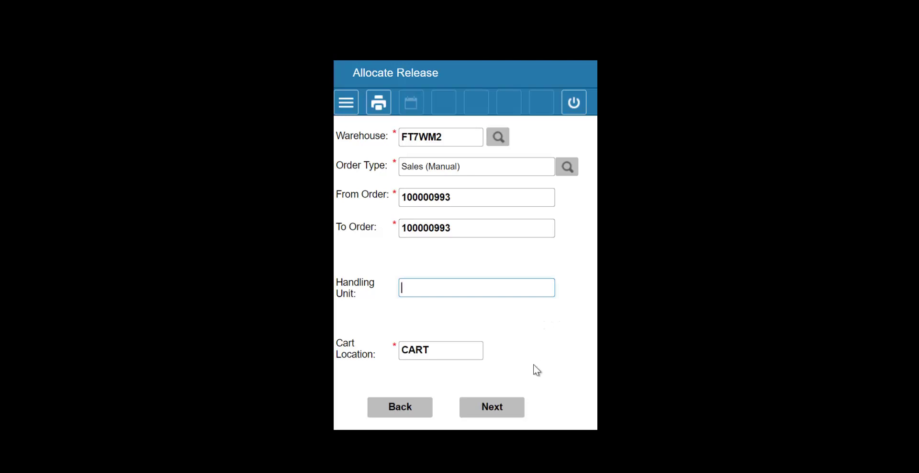
List the order lines, select line FTWM02 and choose stock location A001.
left_click(499, 414)
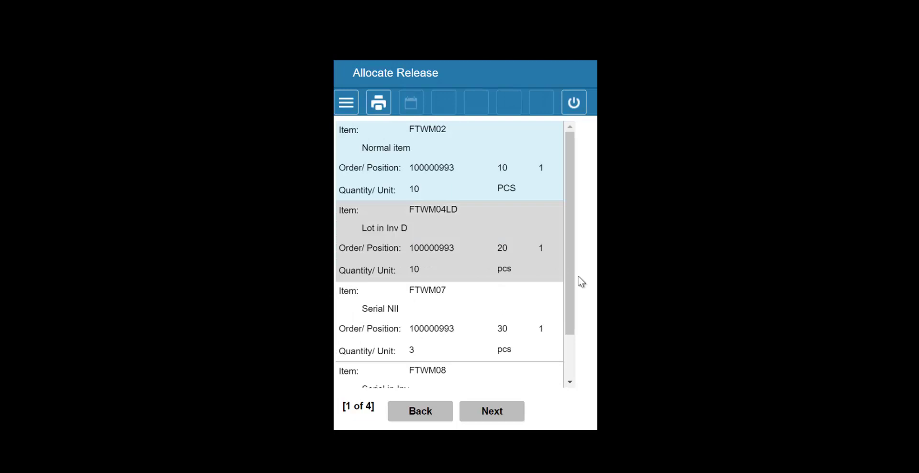
mouse_move(571, 232)
left_mouse_down()
mouse_move(564, 311)
mouse_move(575, 192)
left_mouse_up()
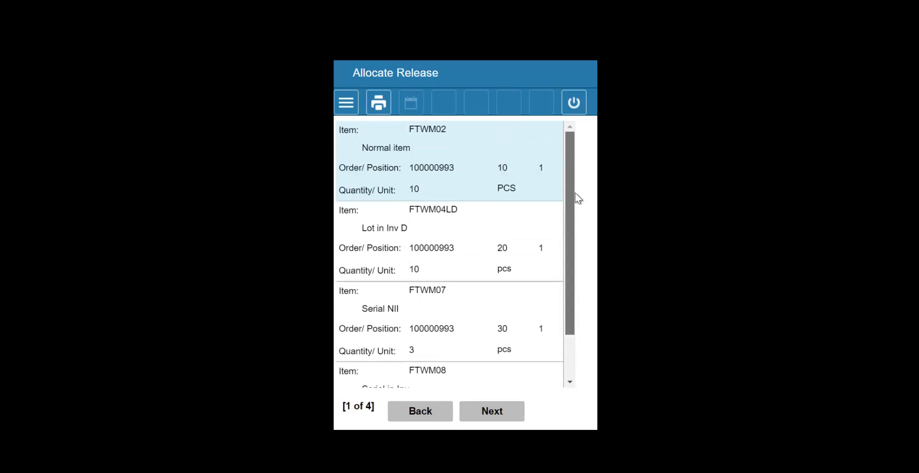
left_click(492, 412)
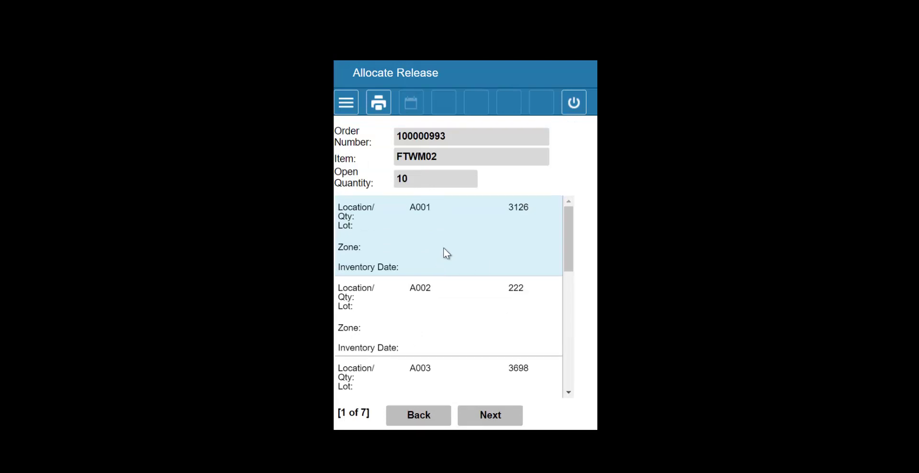
left_click(500, 423)
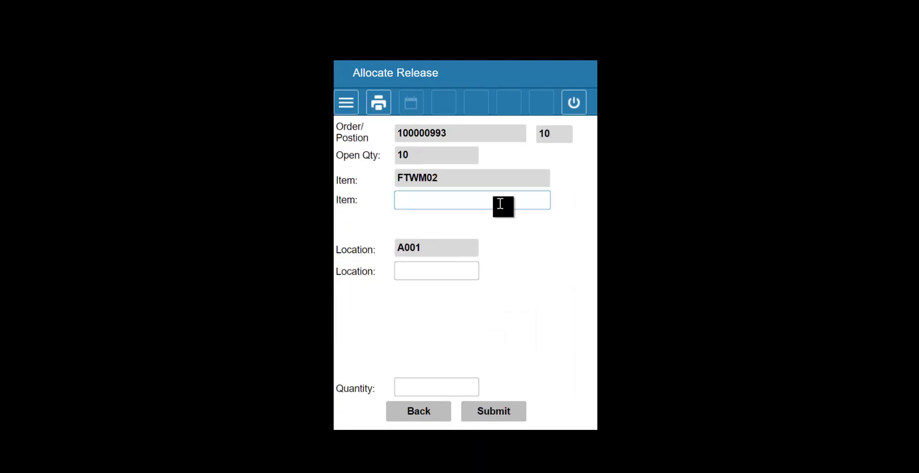
Enter item FTWM02, location A001 and quantity 10, then submit line 10.
type("FTWM02")
key("Return")
type("a001")
key("Return")
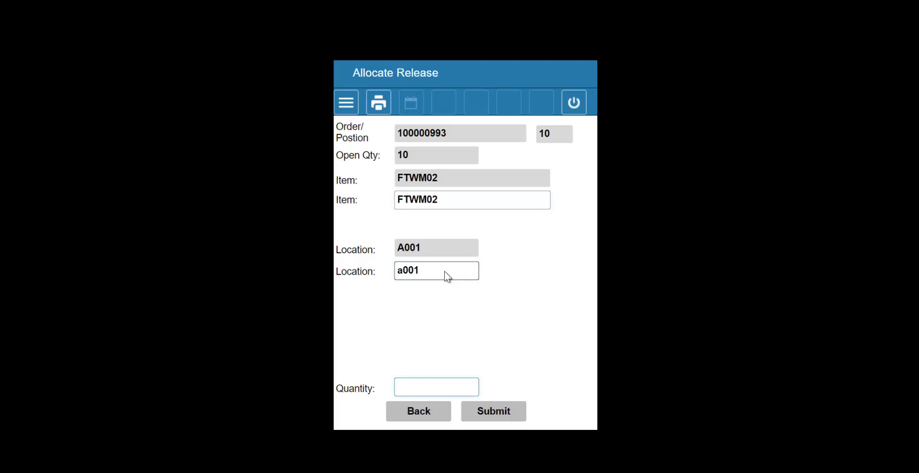
left_click(448, 272)
type("10")
key("Tab")
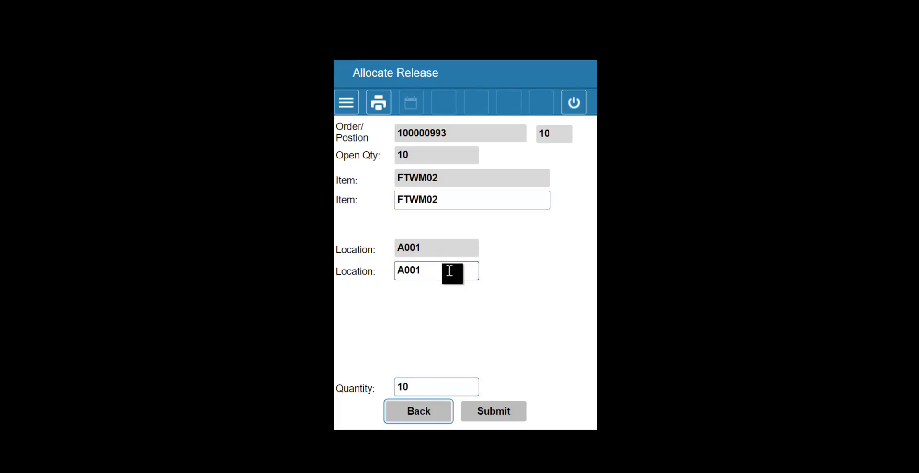
left_click(499, 415)
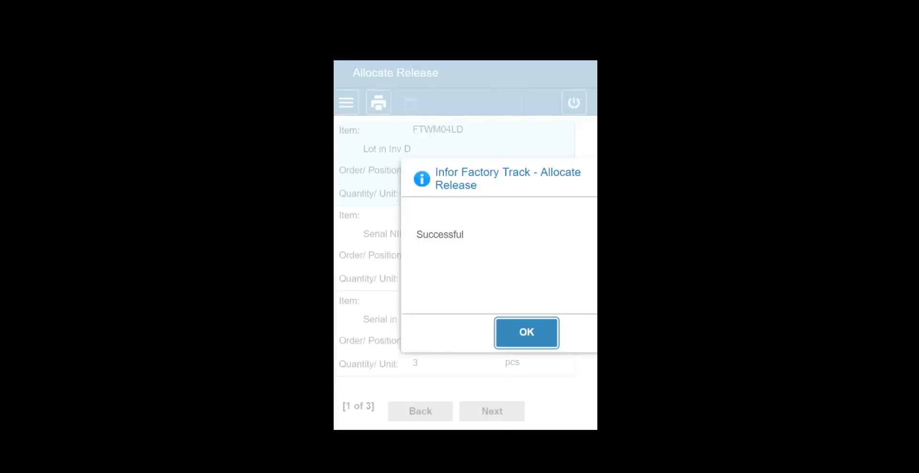
Select line FTWM04LD at location A001 and enter item FTWM04LD with location A001.
left_click(547, 333)
left_click(496, 418)
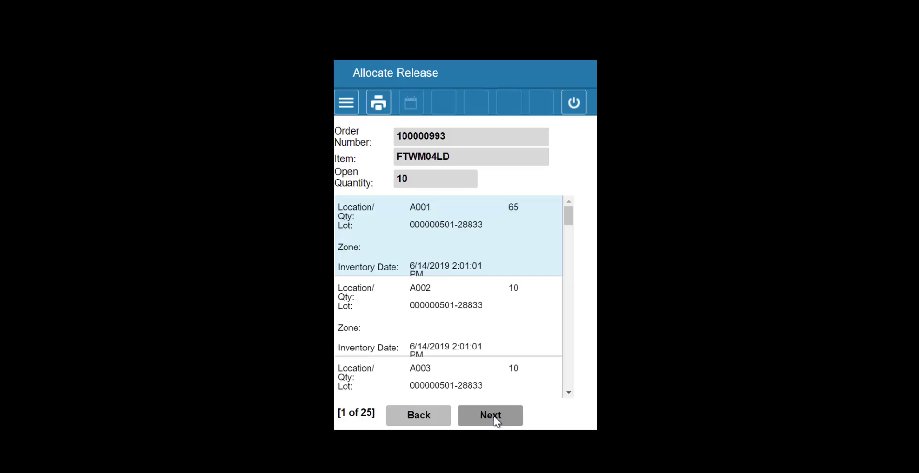
left_click(493, 415)
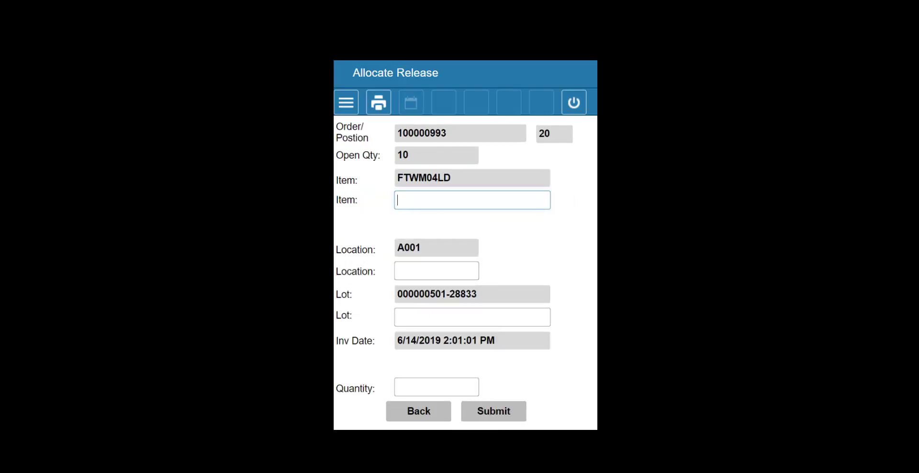
type("FTWM04LD")
key("Return")
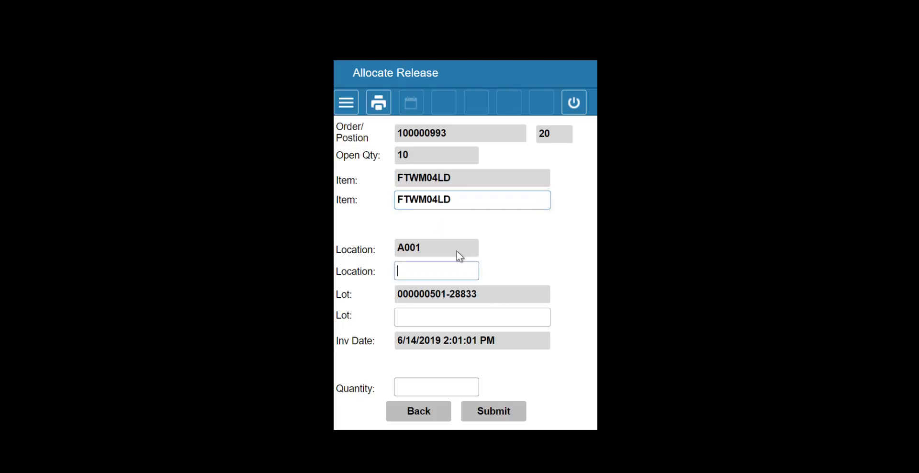
type("a001")
key("Return")
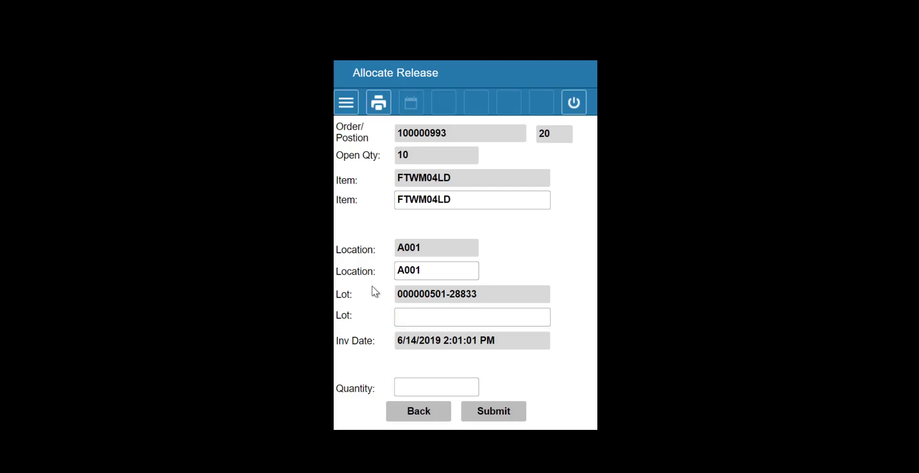
left_click(431, 317)
type("000000501-28833")
key("Return")
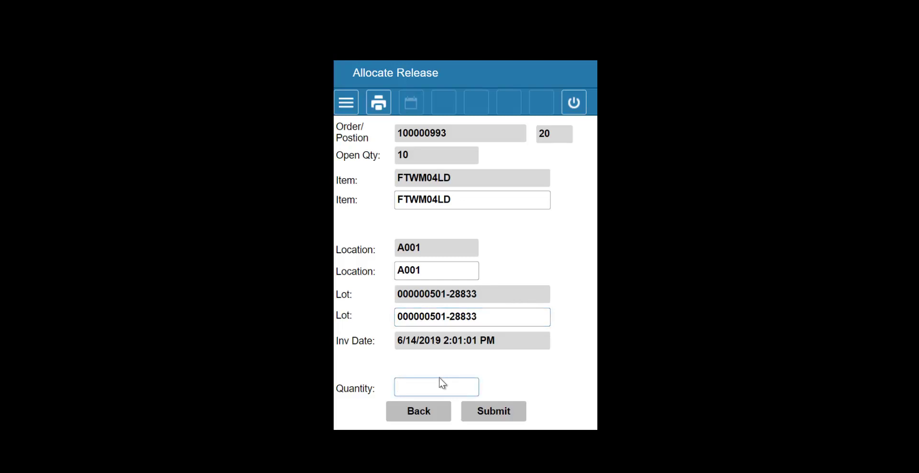
type("10")
key("Tab")
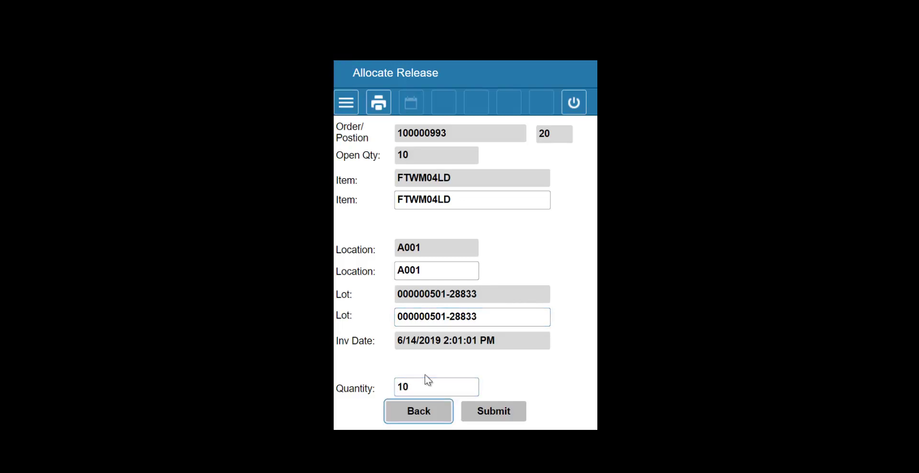
left_click(496, 420)
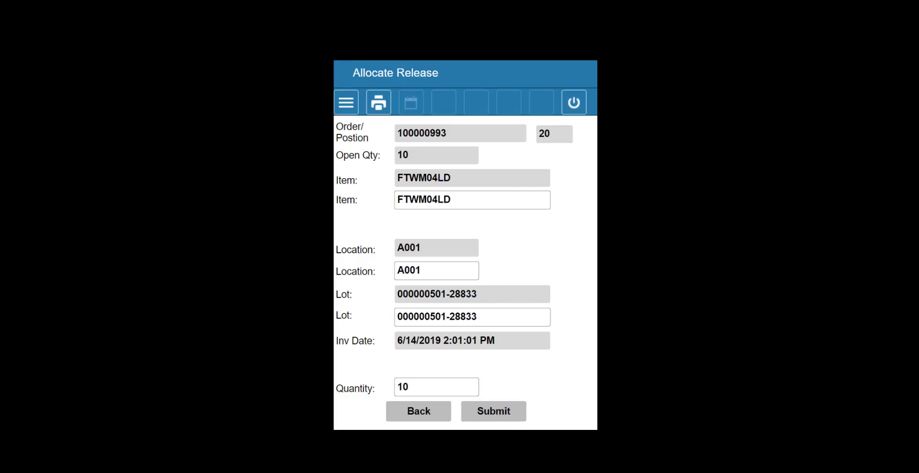
left_click(535, 341)
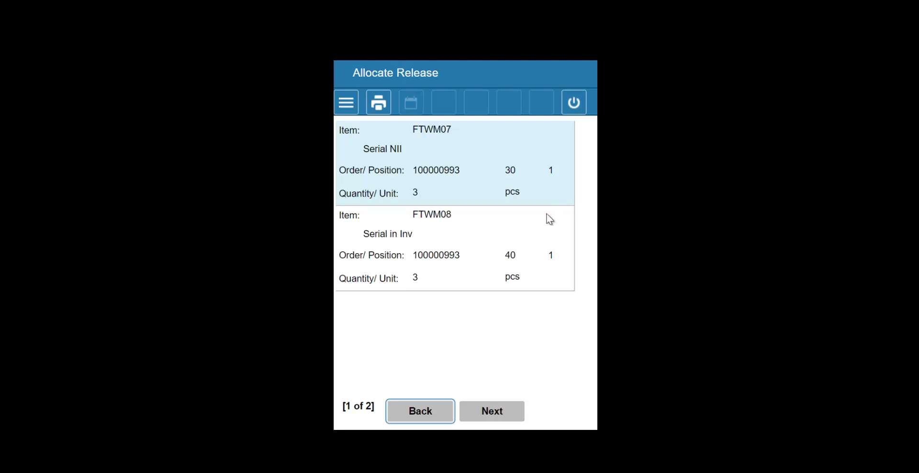
Select line FTWM07 at A001, enter item FTWM07, location A001, quantity 3, and submit.
left_click(499, 405)
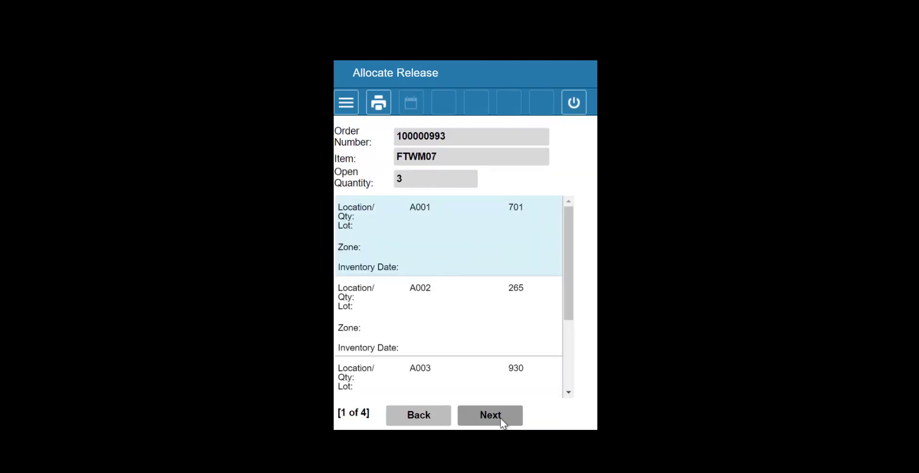
left_click(500, 417)
type("FTWM")
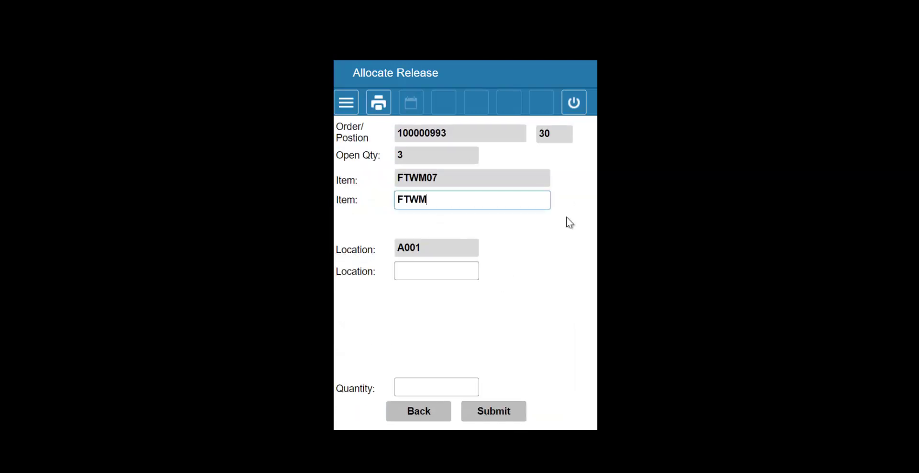
type("07")
key("Return")
type("a0")
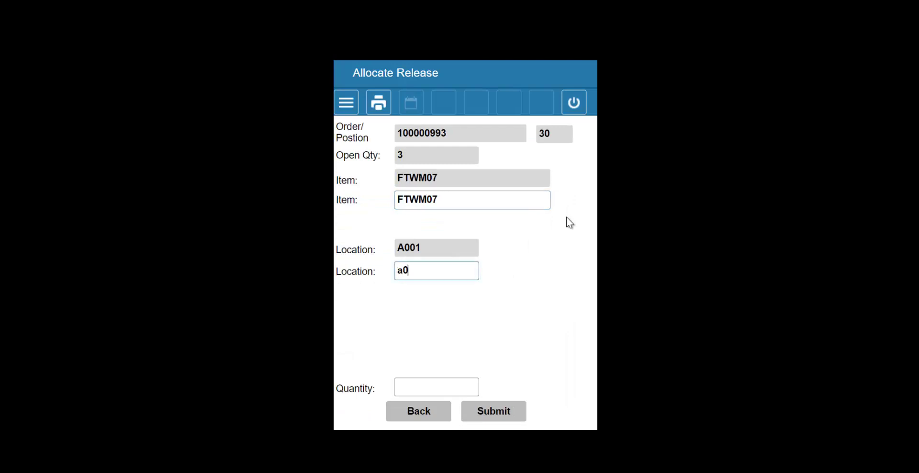
type("01")
key("Return")
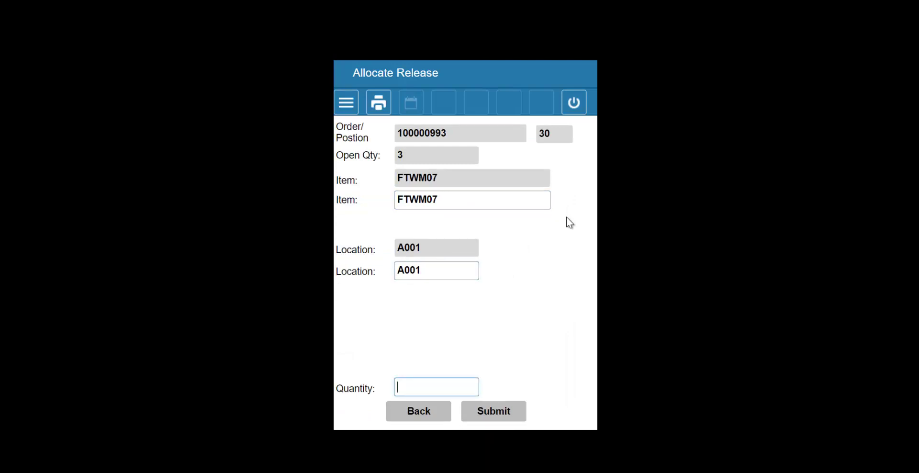
type("3")
key("Return")
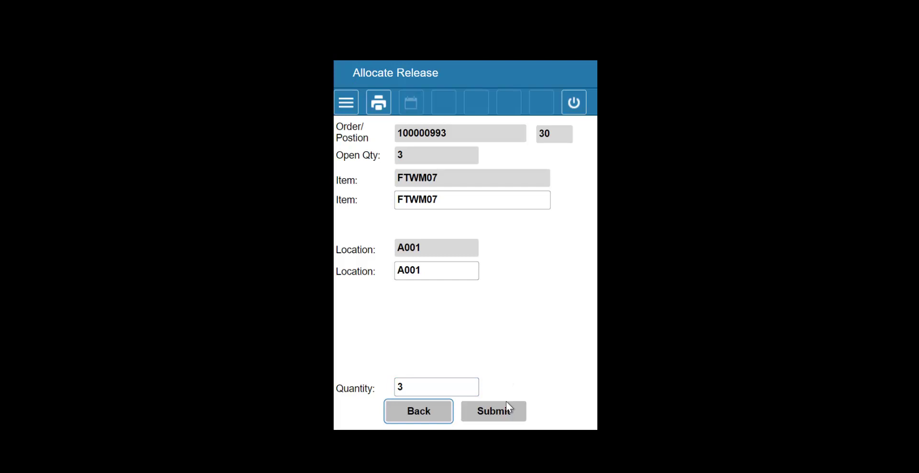
left_click(506, 406)
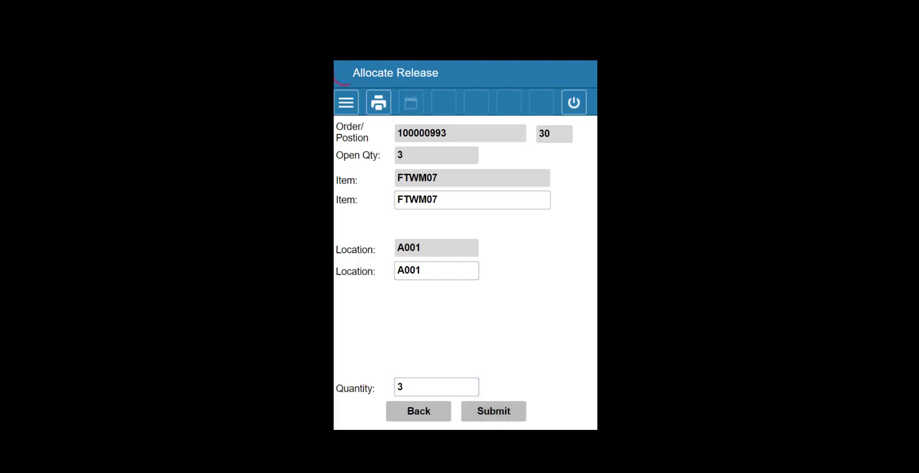
Enter serial numbers Y1001, Y1002 and Y1003 for line 30.
left_click(448, 286)
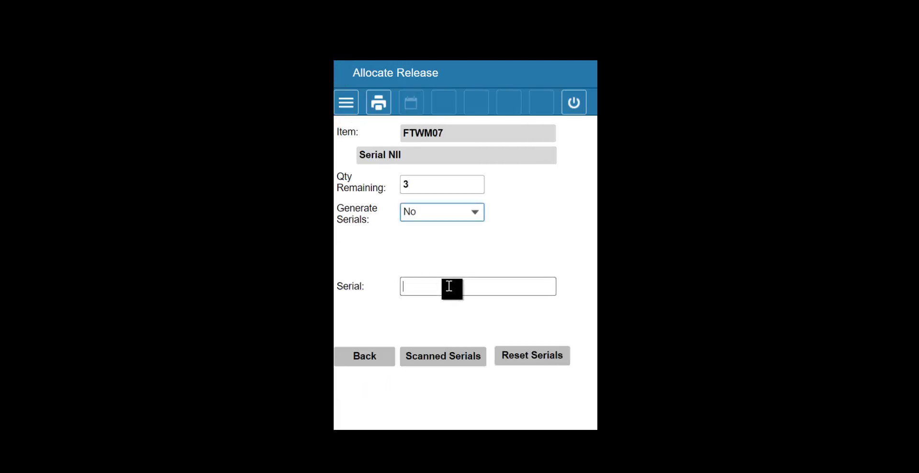
type("Y10")
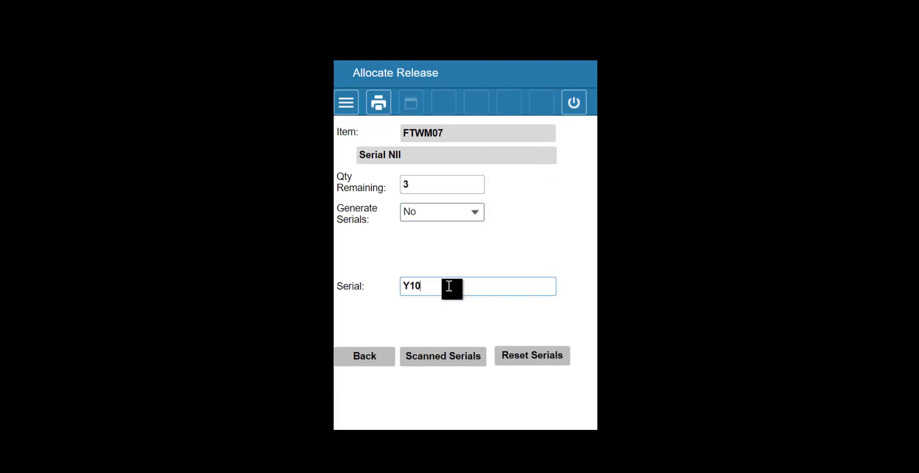
type("01")
key("Return")
type("Y1")
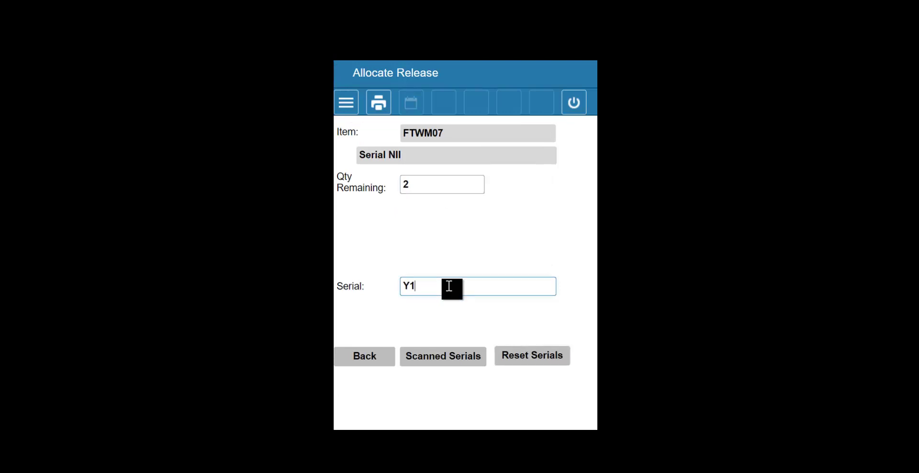
type("002")
key("Return")
type("Y1003")
key("Return")
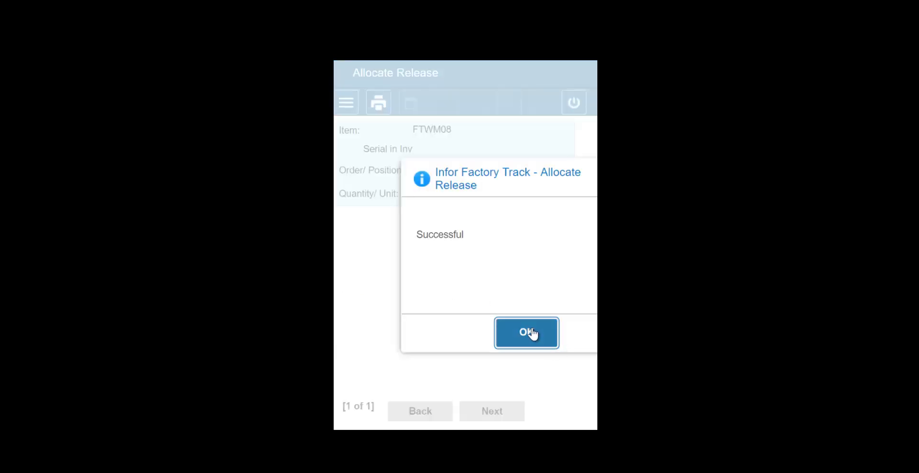
Dismiss the confirmation and choose stock location A005 for line FTWM08.
left_click(532, 332)
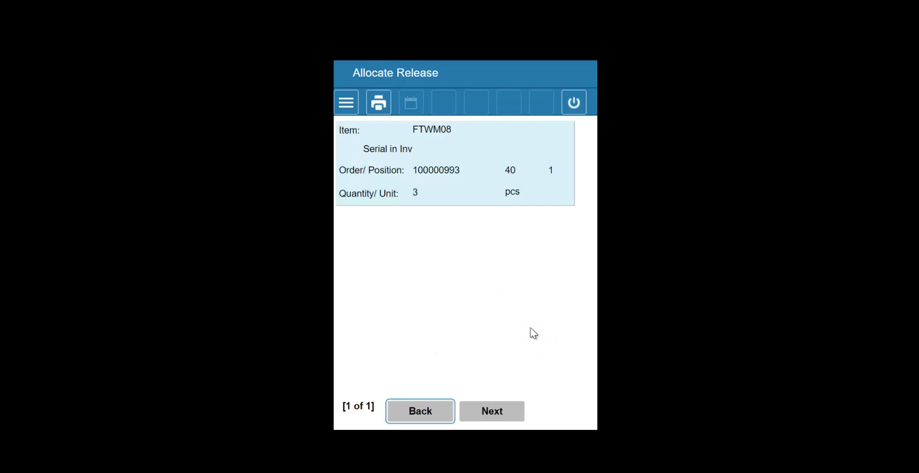
left_click(500, 420)
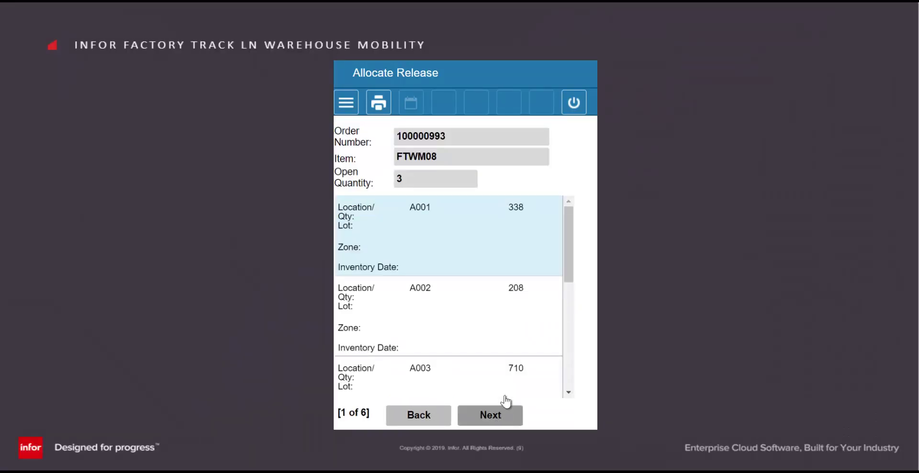
scroll(493, 383, "down", 5)
left_click(483, 331)
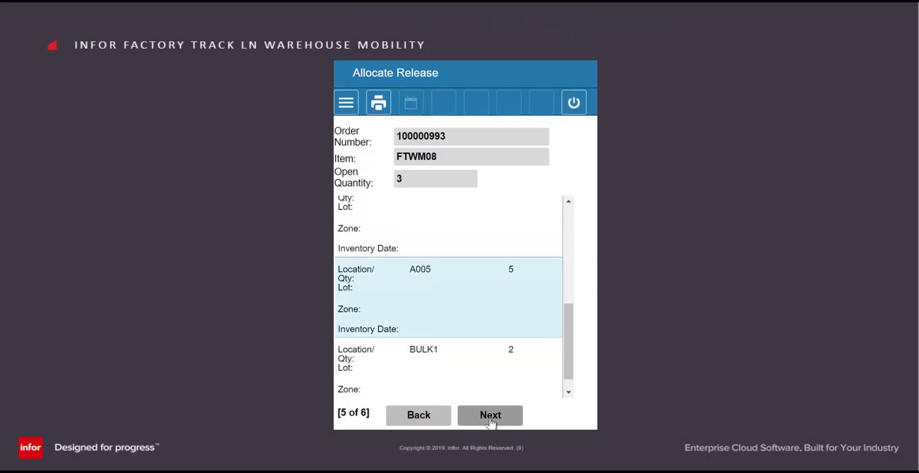
left_click(490, 416)
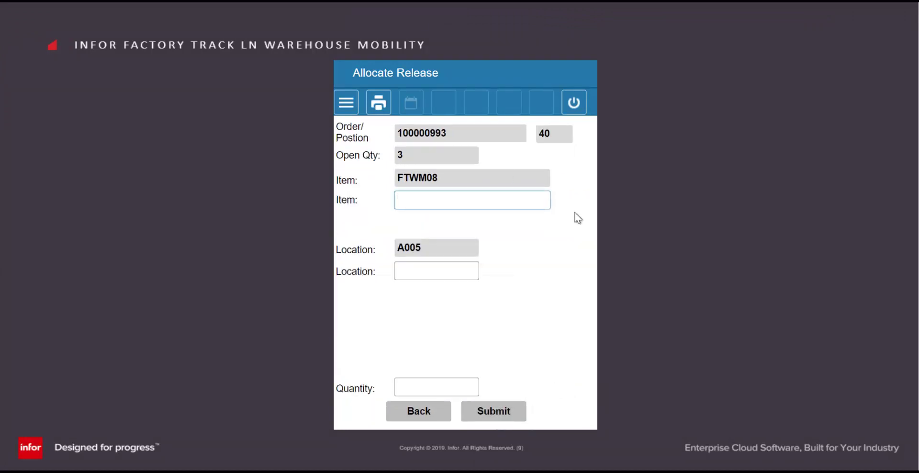
Enter item FTWM08, location A005 and quantity 3, then submit line 40.
type("ftwm08")
key("Return")
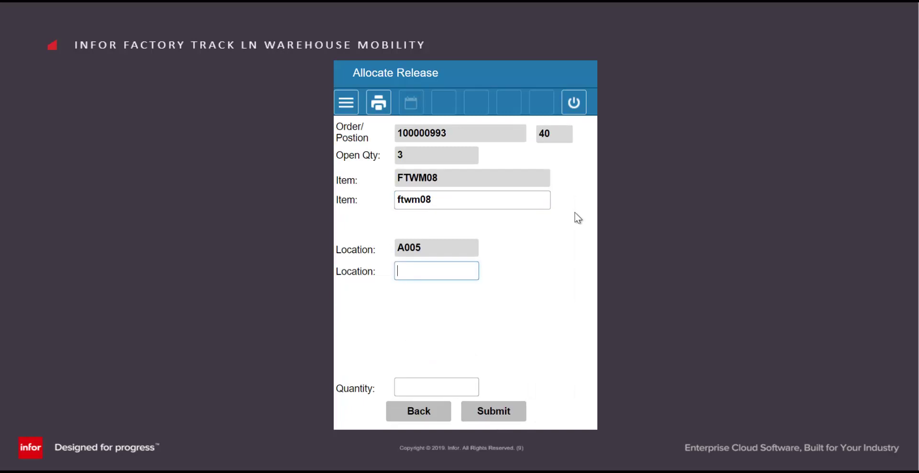
type("a005")
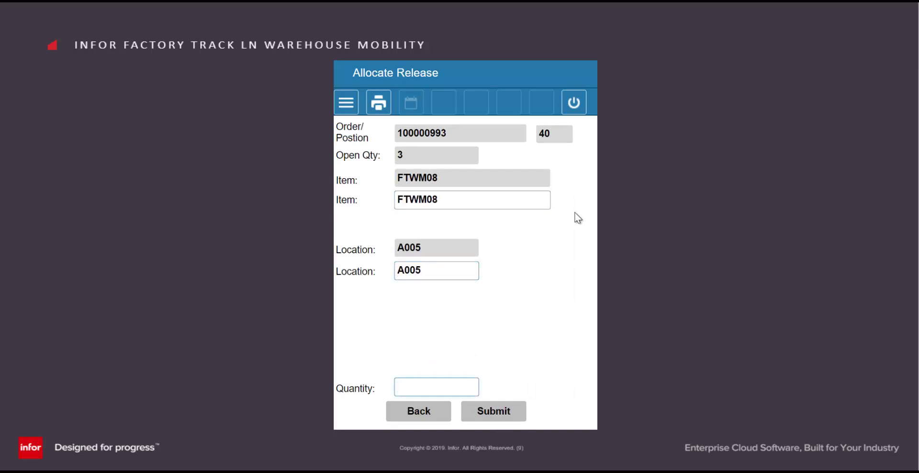
type("3")
key("Tab")
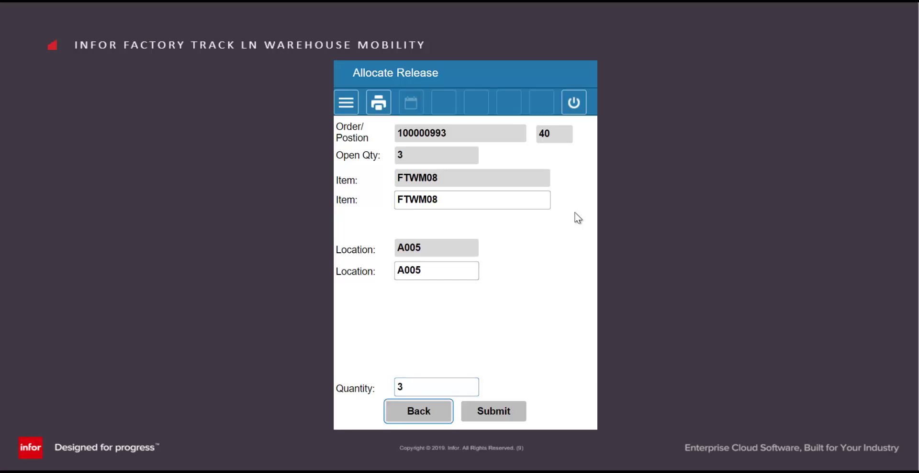
key("Tab")
left_click(495, 412)
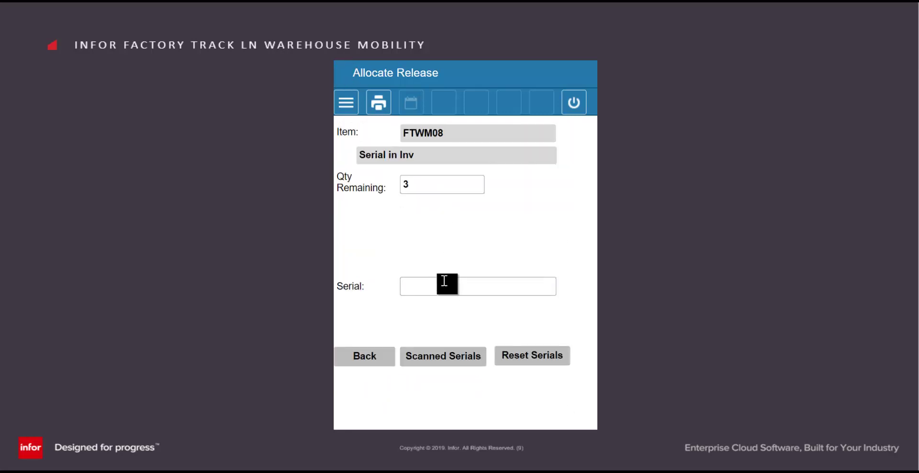
Enter serials P101, P103 and P105, then dismiss the Successful message.
left_click(443, 286)
type("P101")
key("Tab")
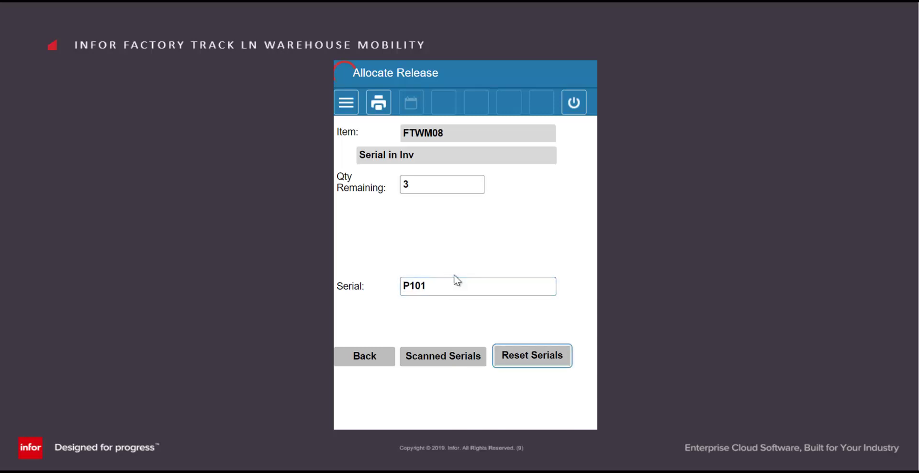
type("P10")
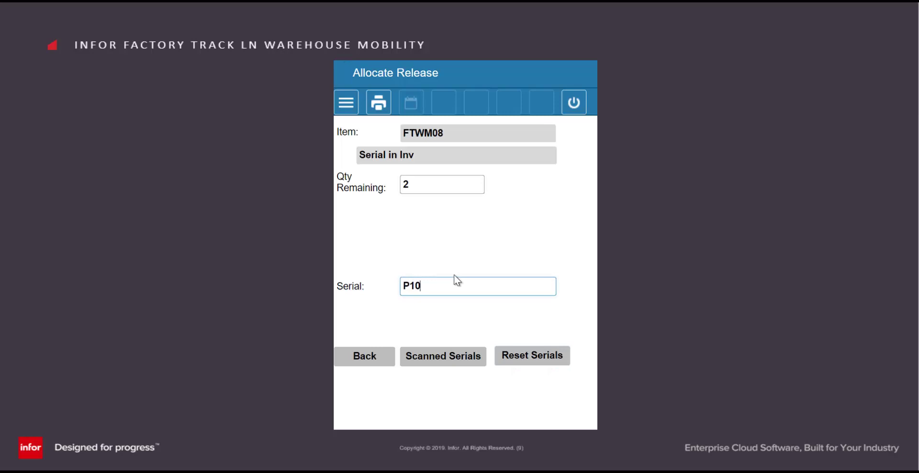
type("3")
key("Tab")
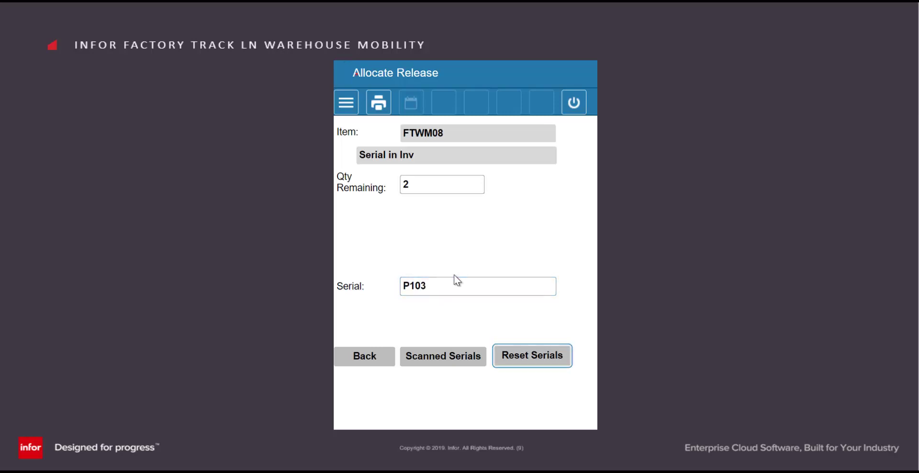
type("P1")
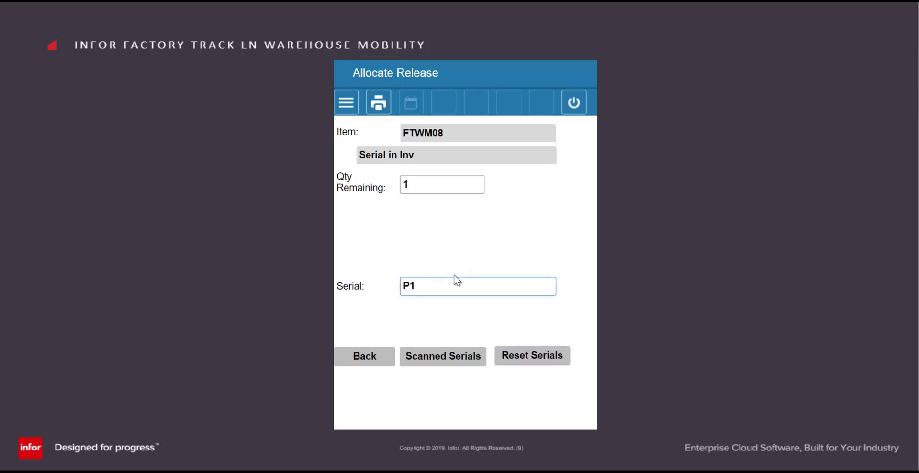
type("05")
key("Tab")
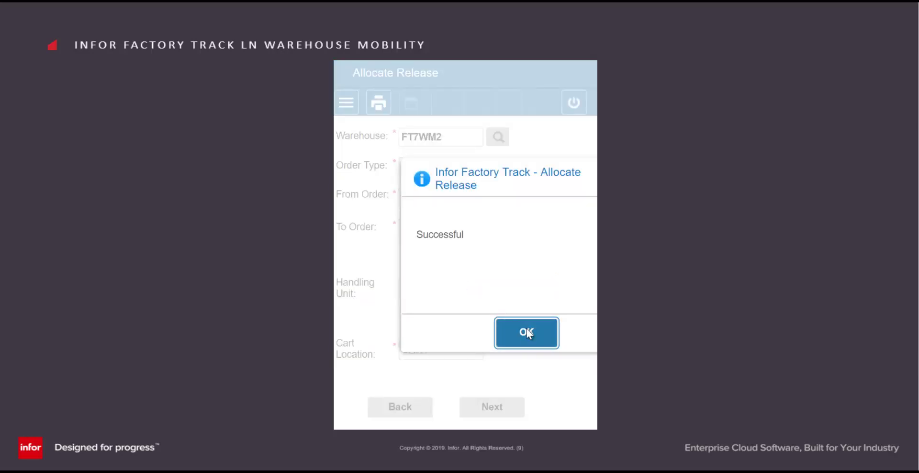
left_click(526, 330)
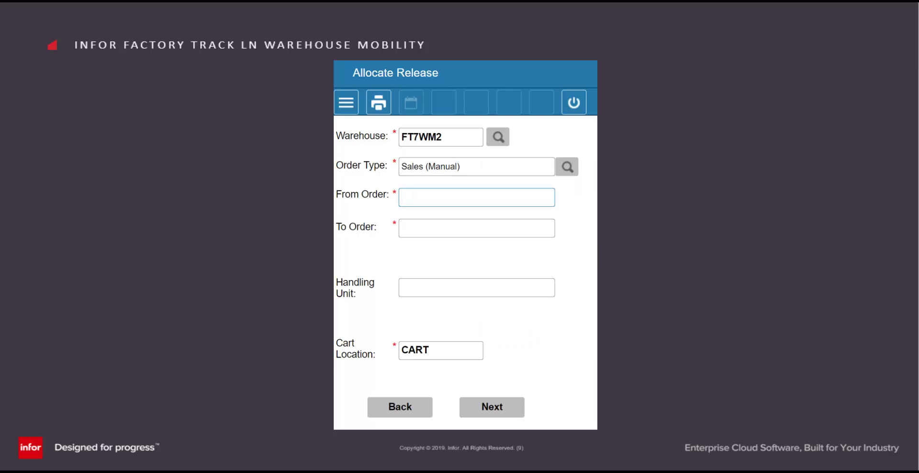